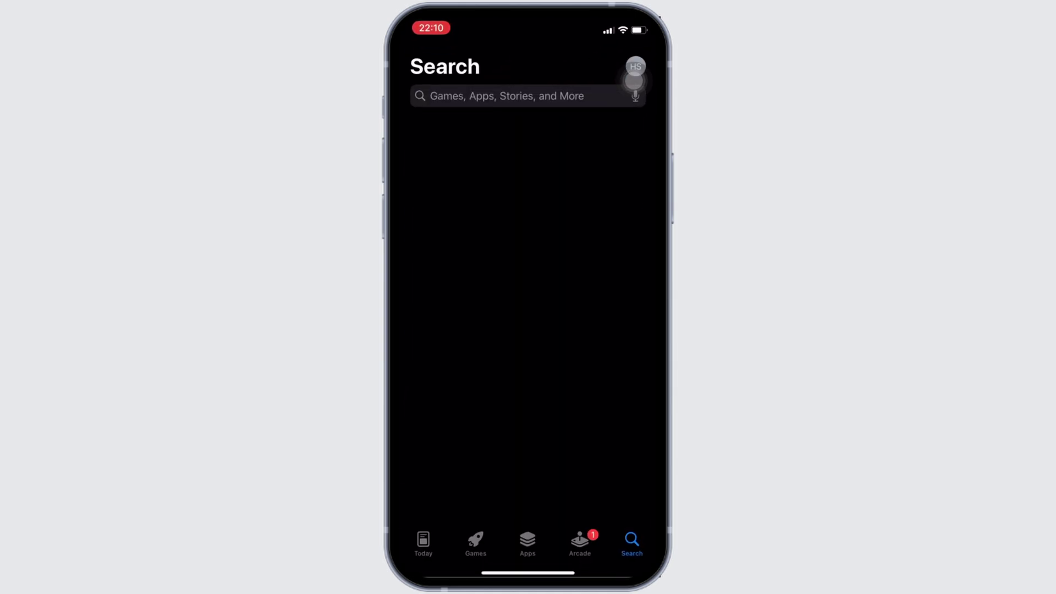
pyautogui.write('un')
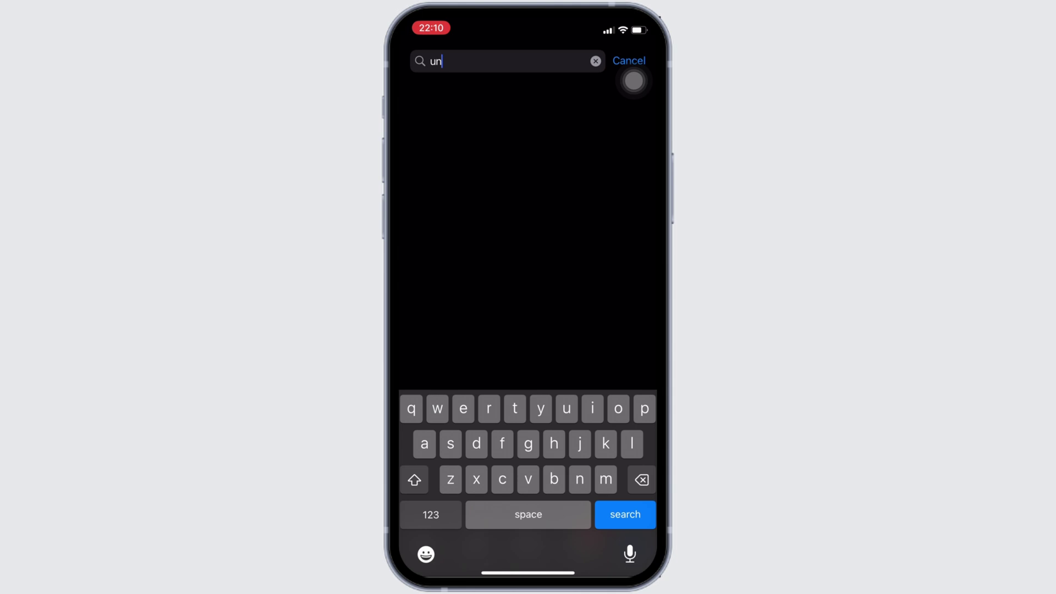
pyautogui.write('i cred')
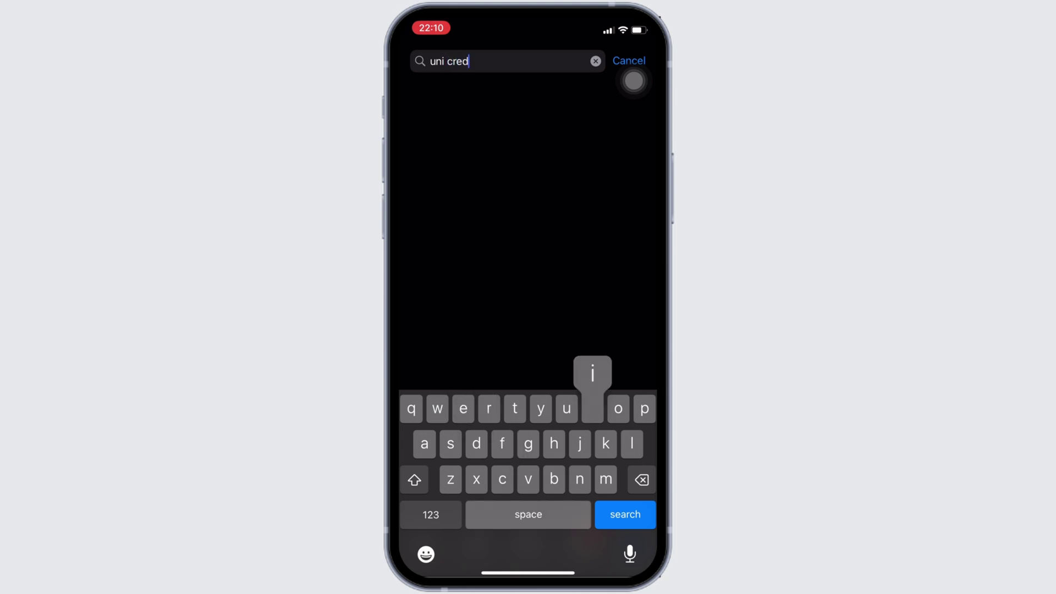
pyautogui.write('it')
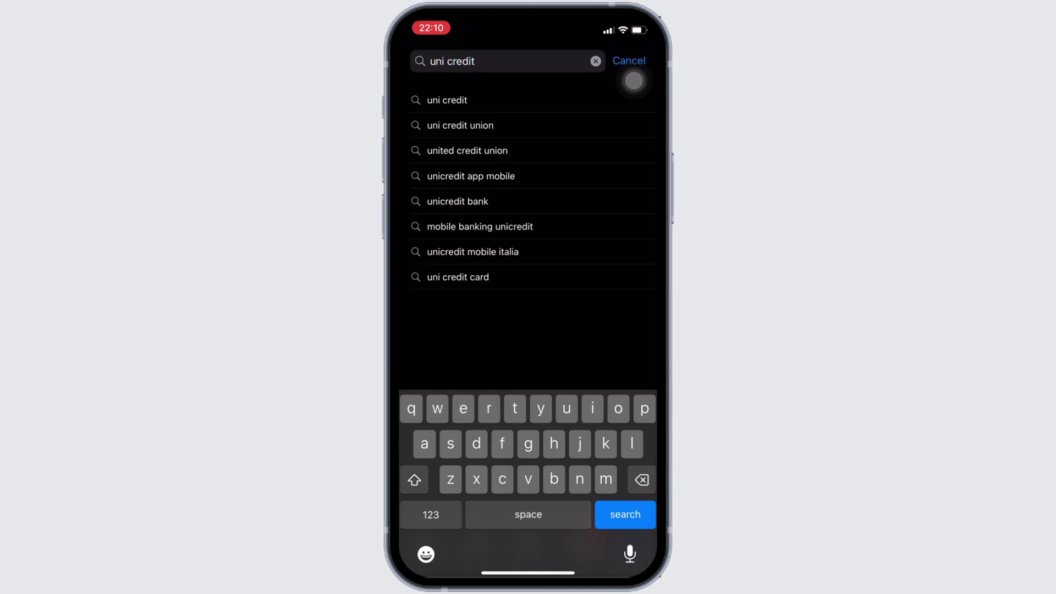
pyautogui.write(' bank')
# Step: Search the App Store for 'uni credit bank' to find Mobile Banking UniCredit
pyautogui.press('Return')
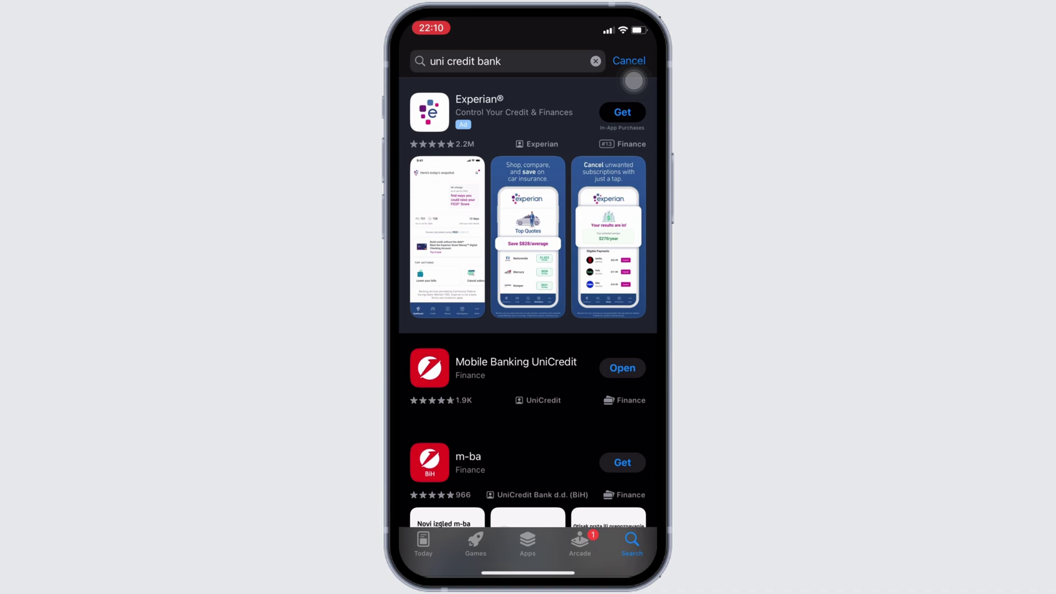
# Step: View the Mobile Banking UniCredit app page, then leave the App Store for the home screen
pyautogui.click(516, 368)
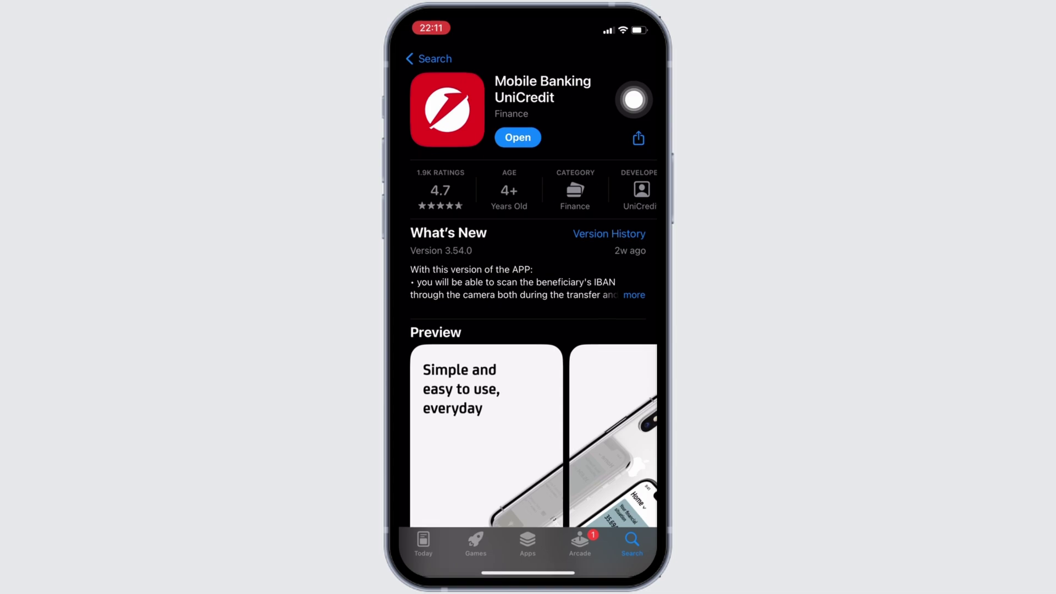
pyautogui.moveTo(528, 572); pyautogui.dragTo(528, 371)
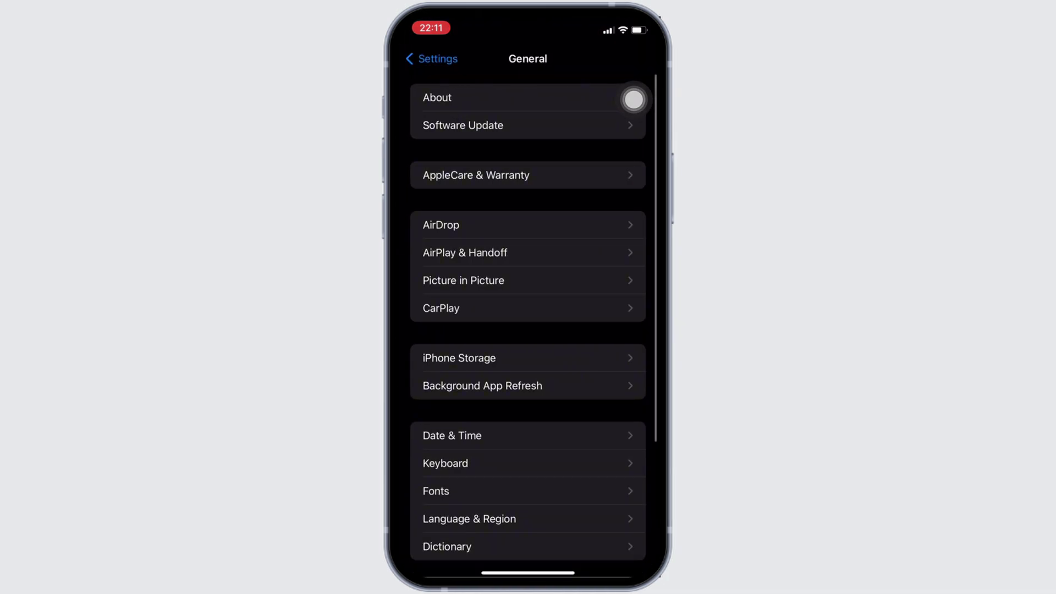
pyautogui.scroll(-1, 633, 99)
pyautogui.scroll(-2, 634, 99)
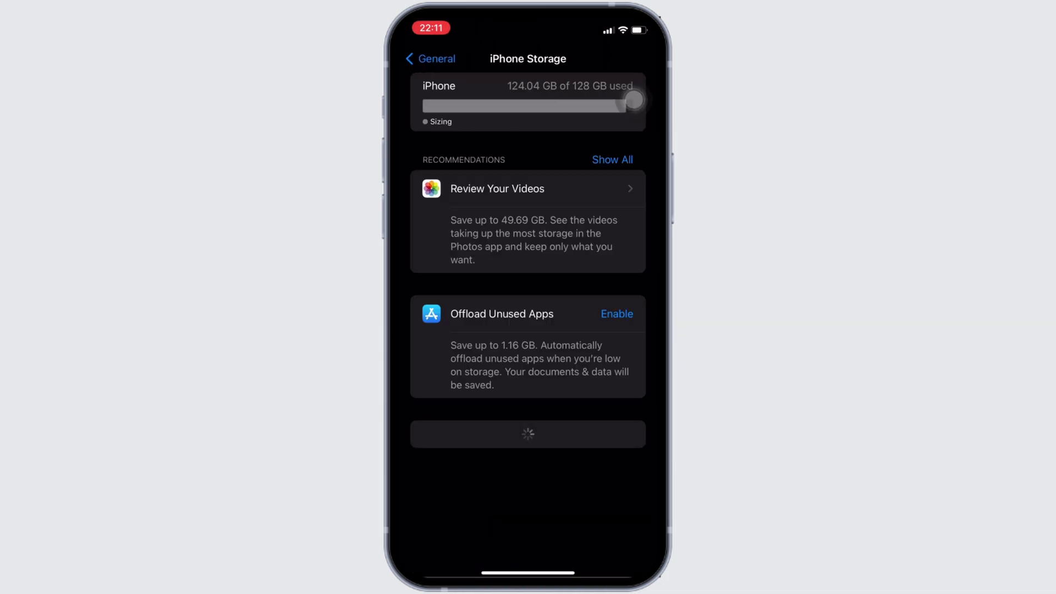
pyautogui.scroll(-5, 633, 99)
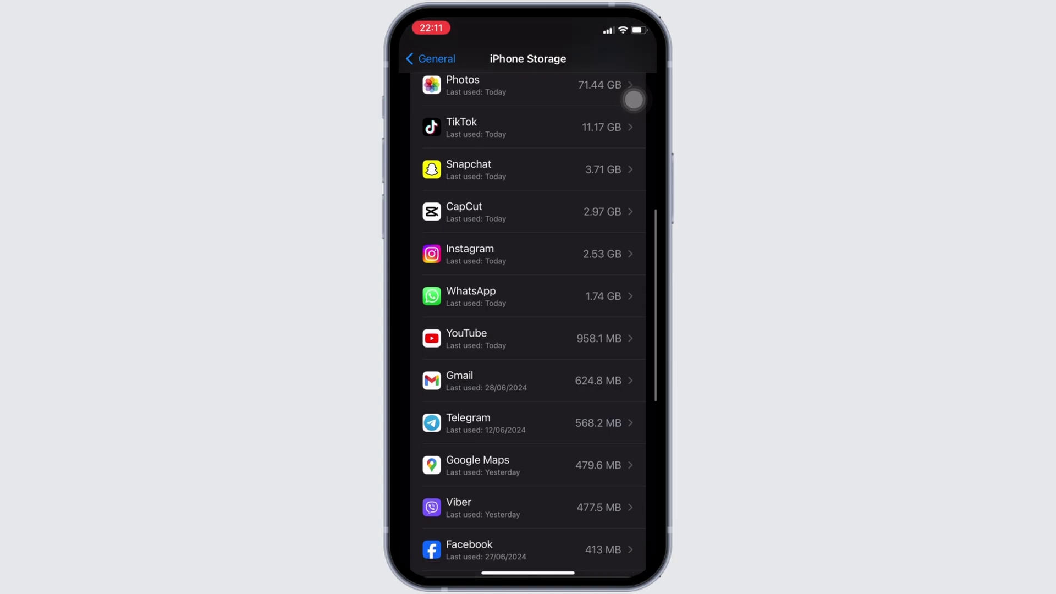
pyautogui.scroll(-3, 634, 100)
pyautogui.scroll(-3, 634, 99)
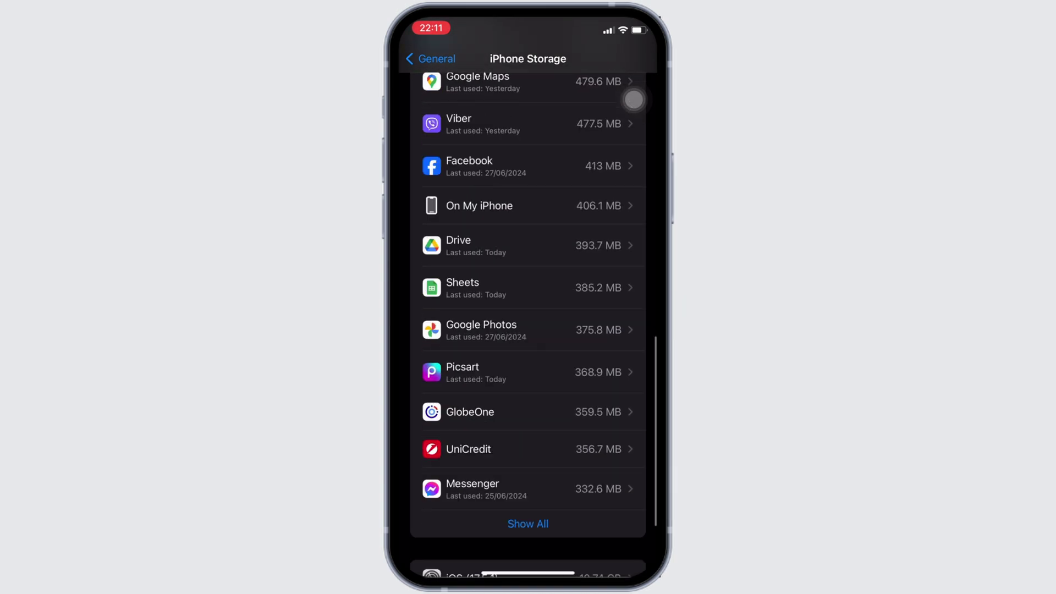
# Step: Open UniCredit's iPhone Storage page, showing its 356.7 MB app size
pyautogui.click(528, 448)
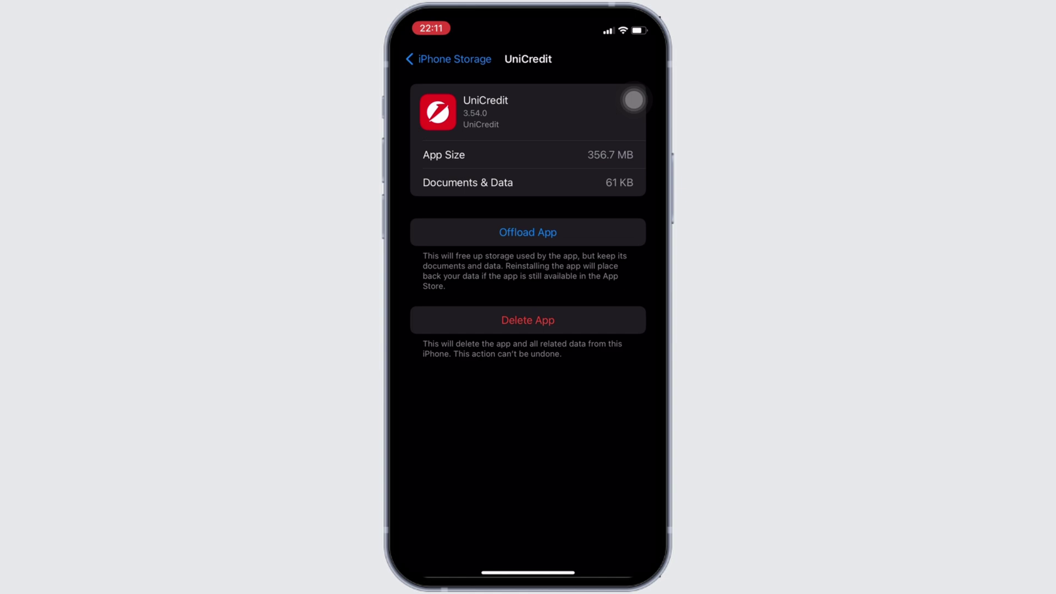
# Step: Offload UniCredit and confirm, keeping its documents and data
pyautogui.click(528, 232)
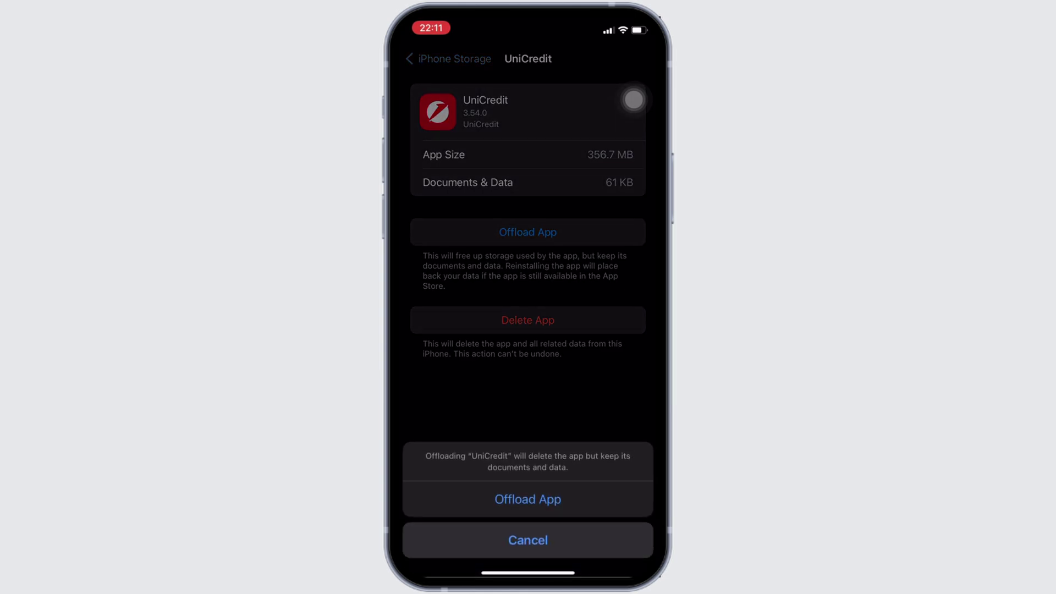
pyautogui.click(529, 499)
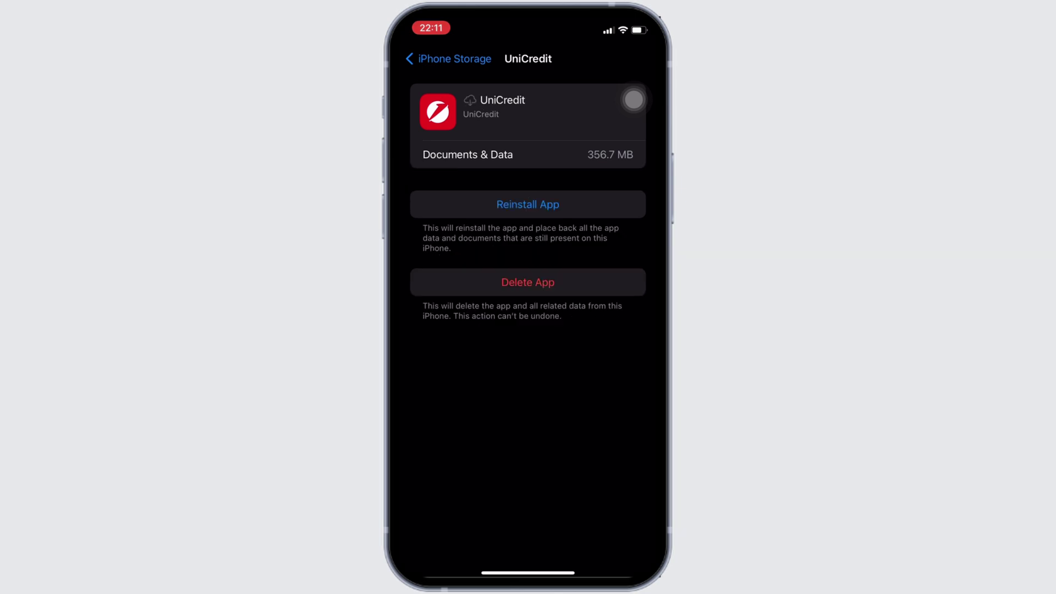